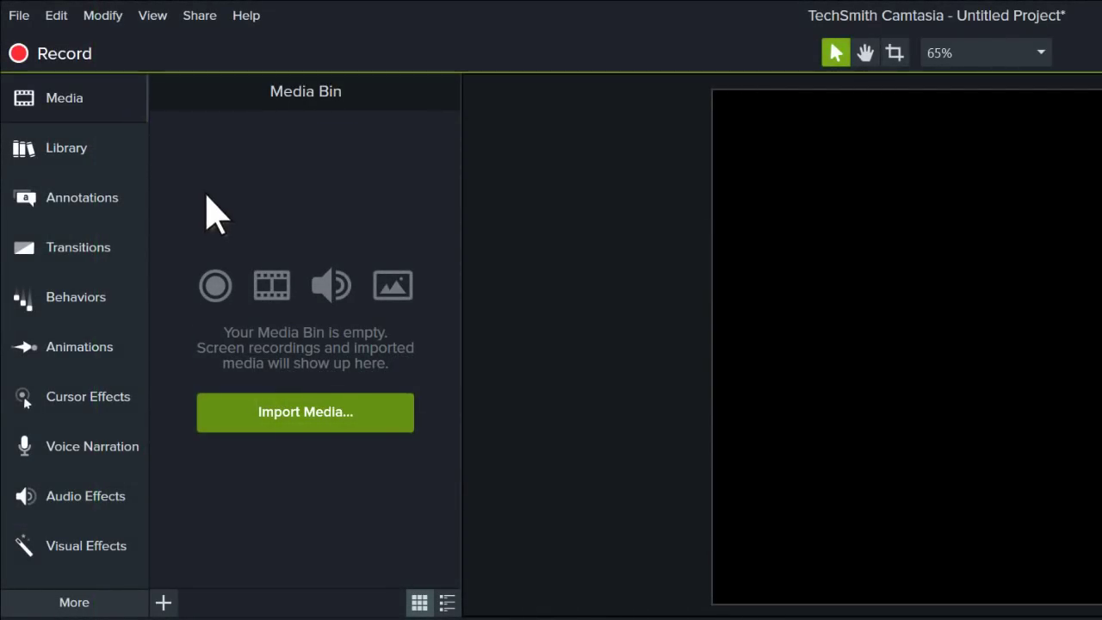
# - Import the Library Files assets (Camtasia Icon, Colorful Intro, Desktop Monitor, Firefly, Green Callout, Lower Third) into the Default library
pyautogui.click(106, 153)
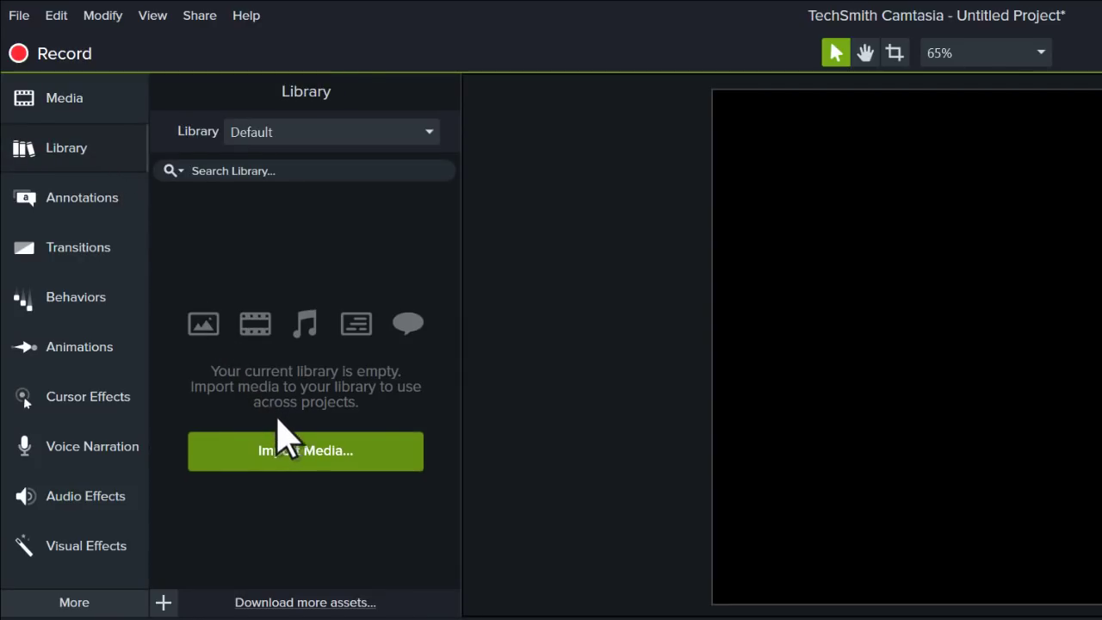
pyautogui.click(301, 451)
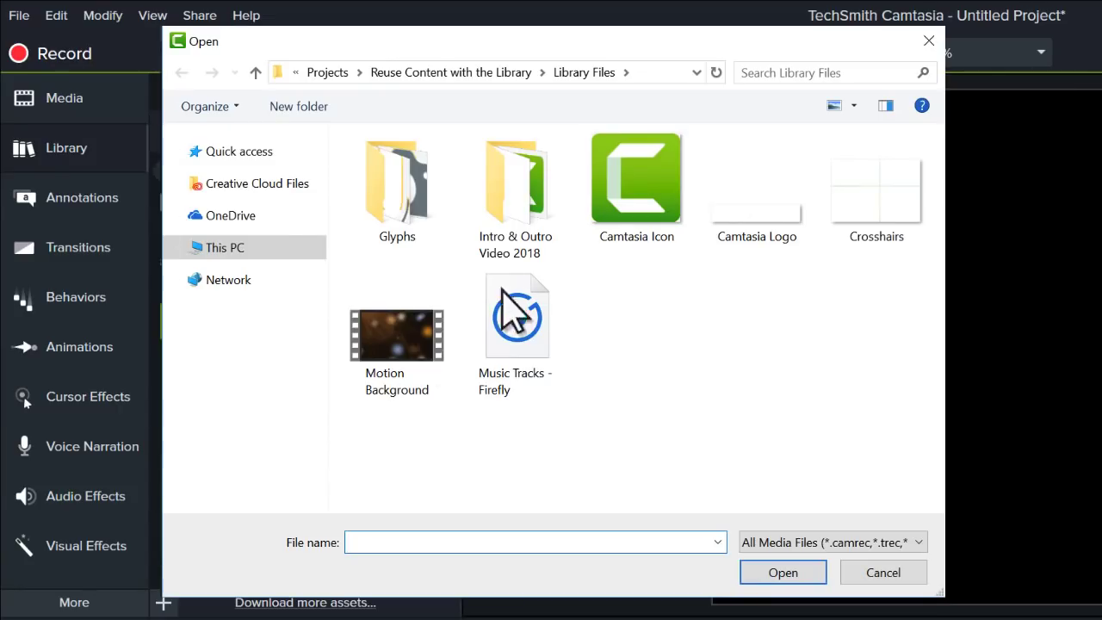
pyautogui.click(626, 191)
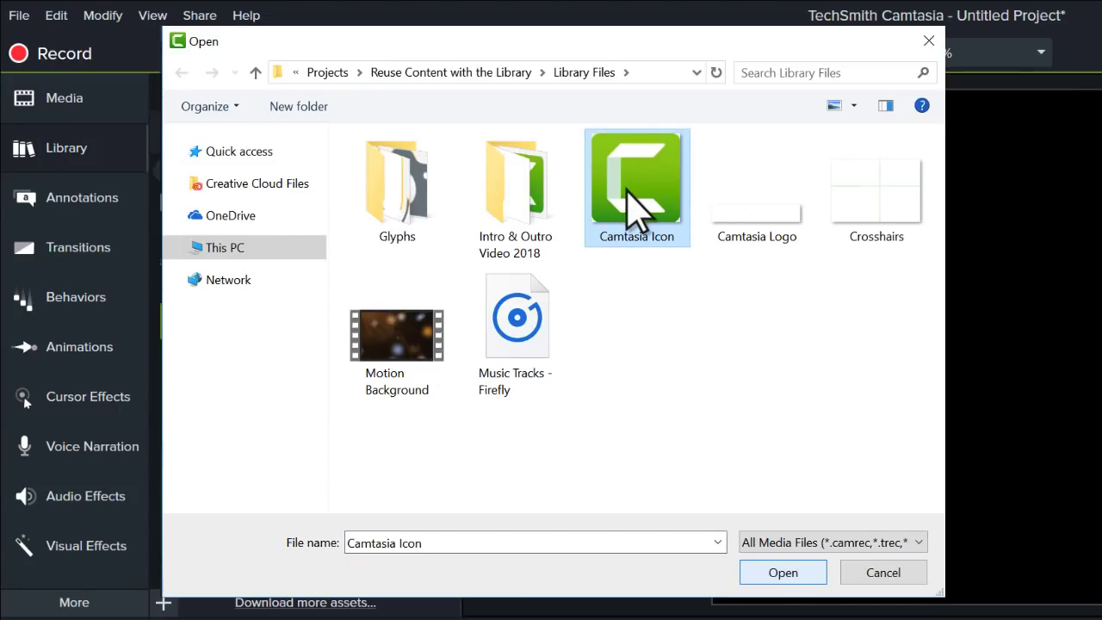
pyautogui.click(783, 573)
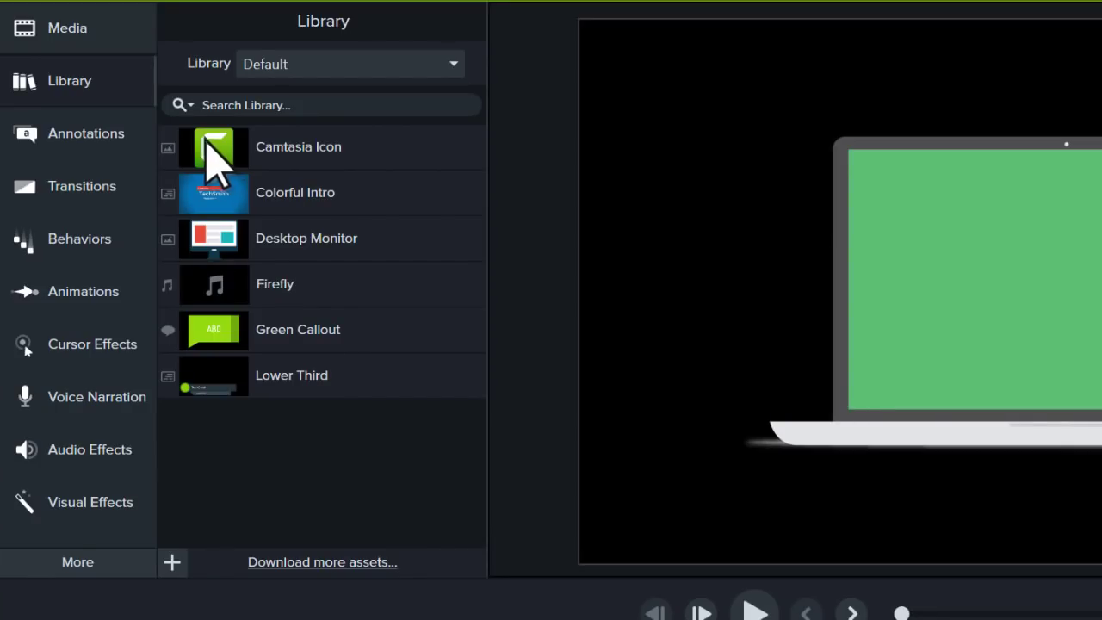
# - Save the Laptop clip to the Default library
pyautogui.click(67, 31)
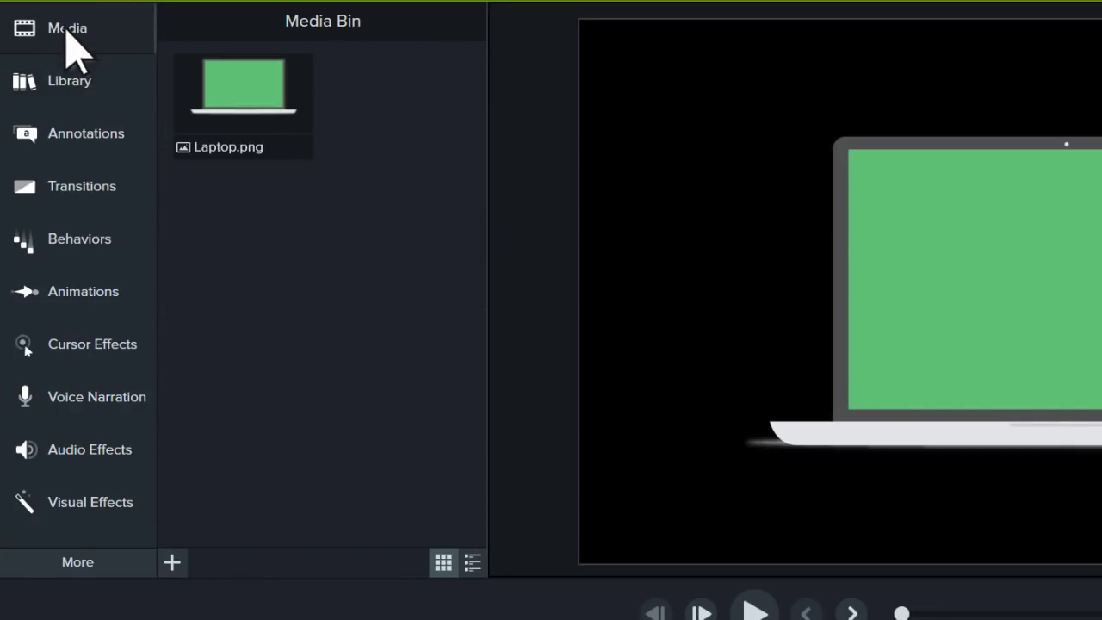
pyautogui.rightClick(255, 103)
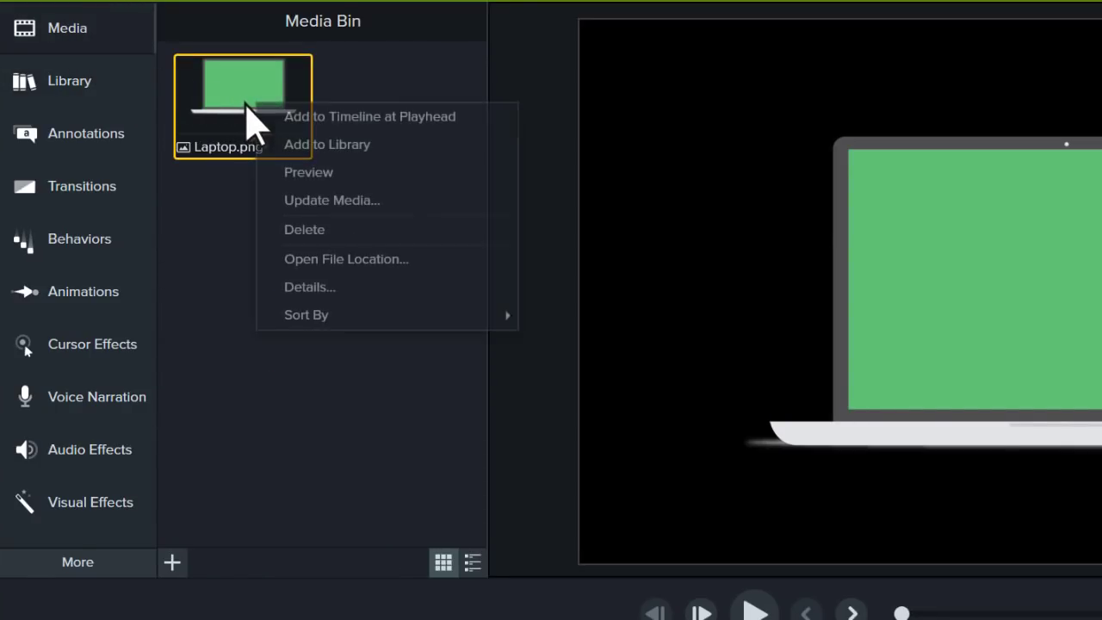
pyautogui.click(329, 154)
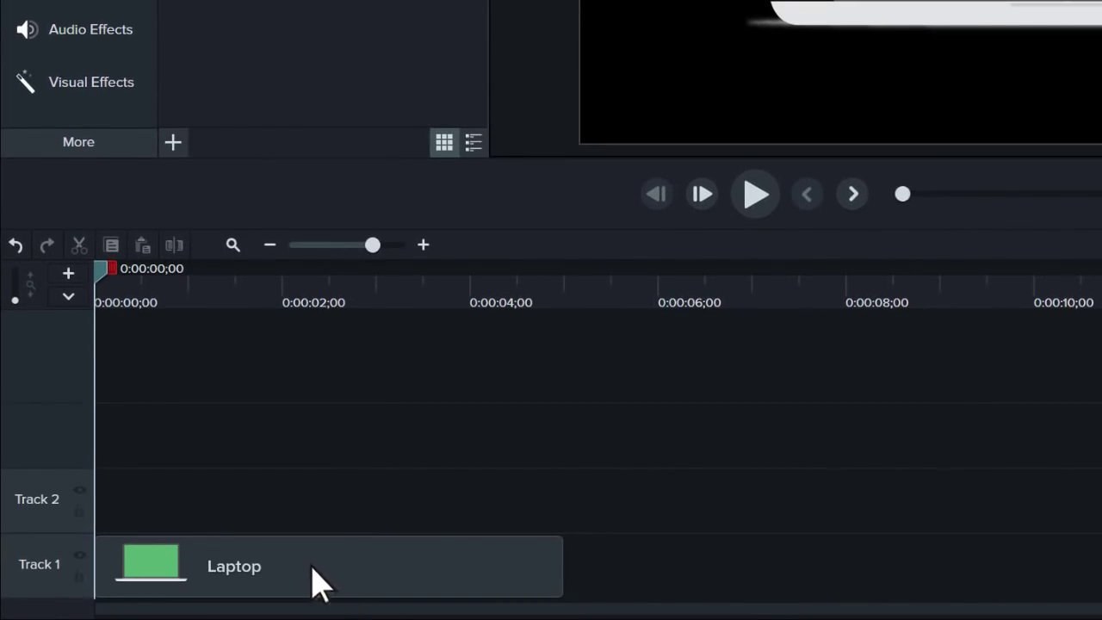
pyautogui.rightClick(312, 583)
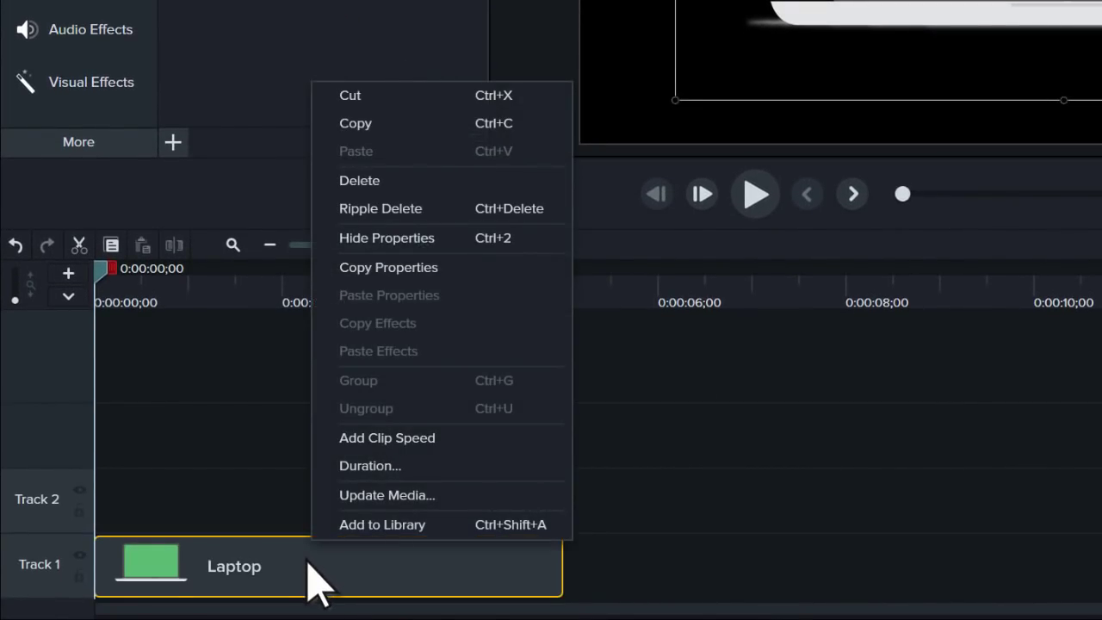
pyautogui.click(384, 524)
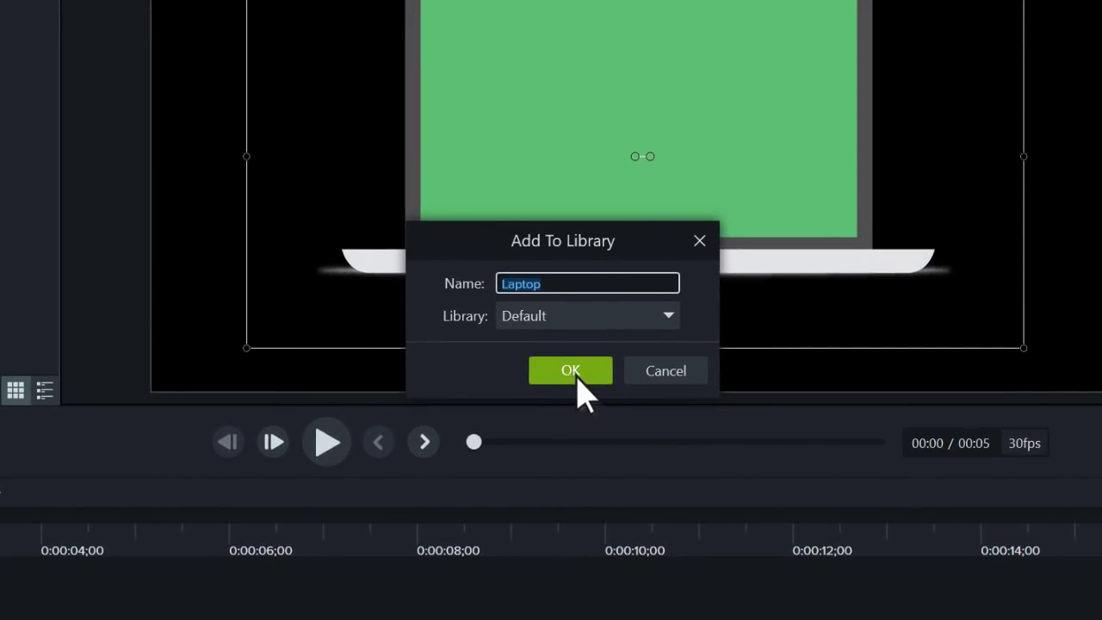
pyautogui.click(573, 374)
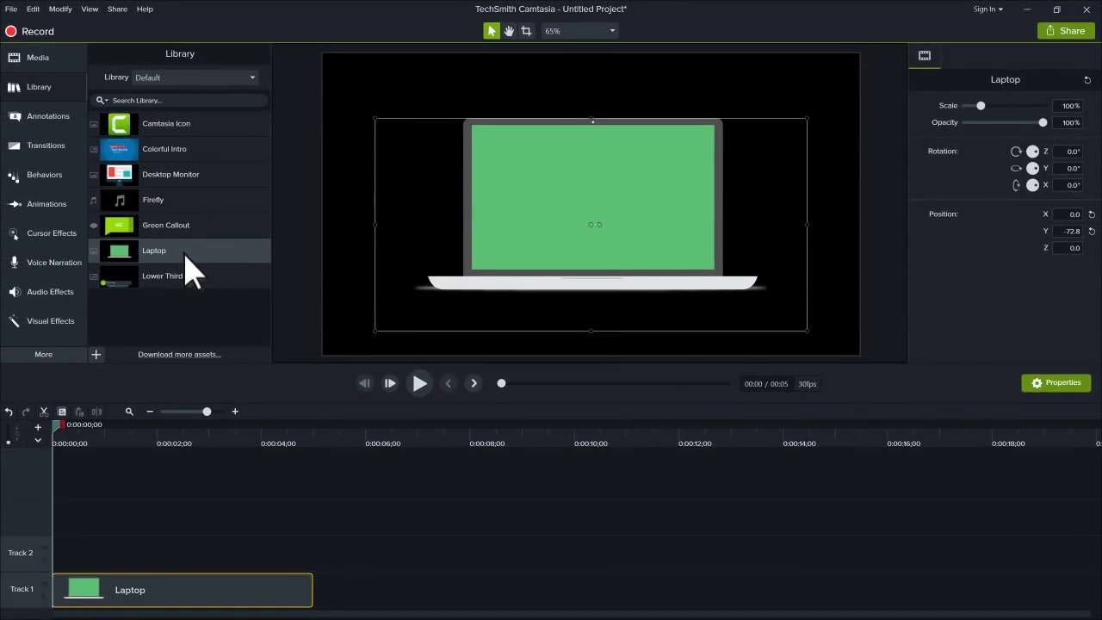
# - Preview the Laptop asset and place it on Track 2 near 4.7 seconds
pyautogui.doubleClick(184, 253)
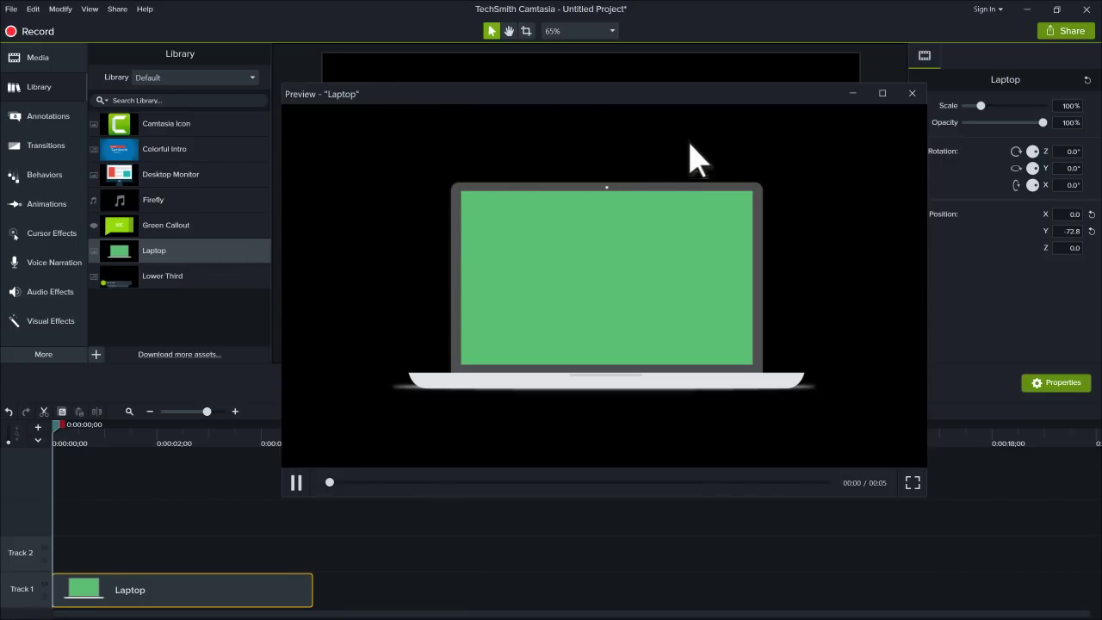
pyautogui.click(912, 93)
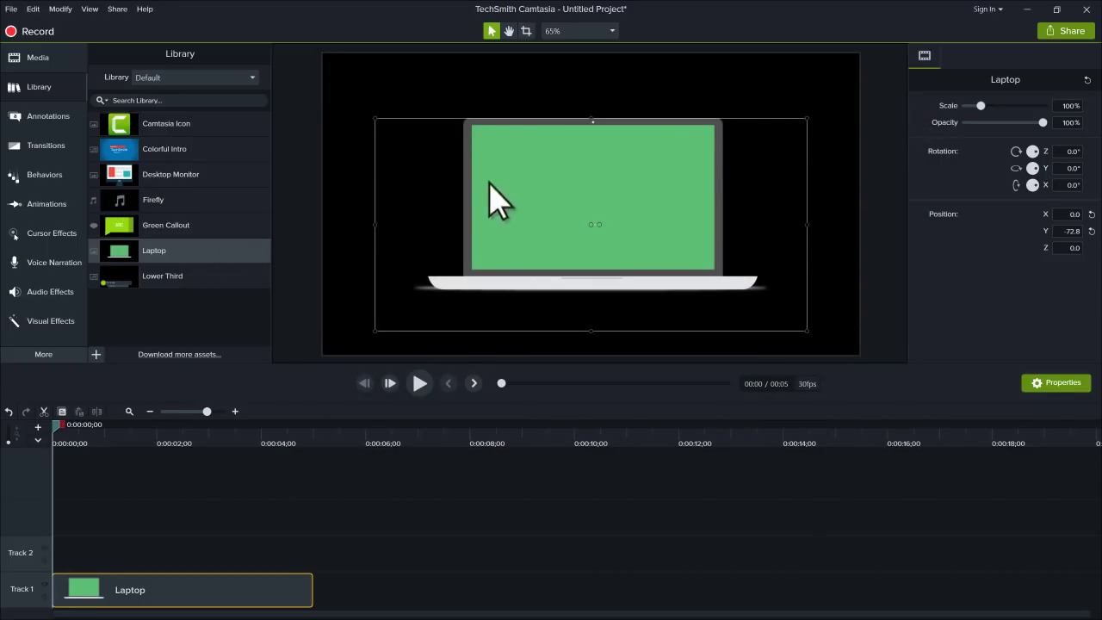
pyautogui.moveTo(173, 255); pyautogui.dragTo(352, 553)
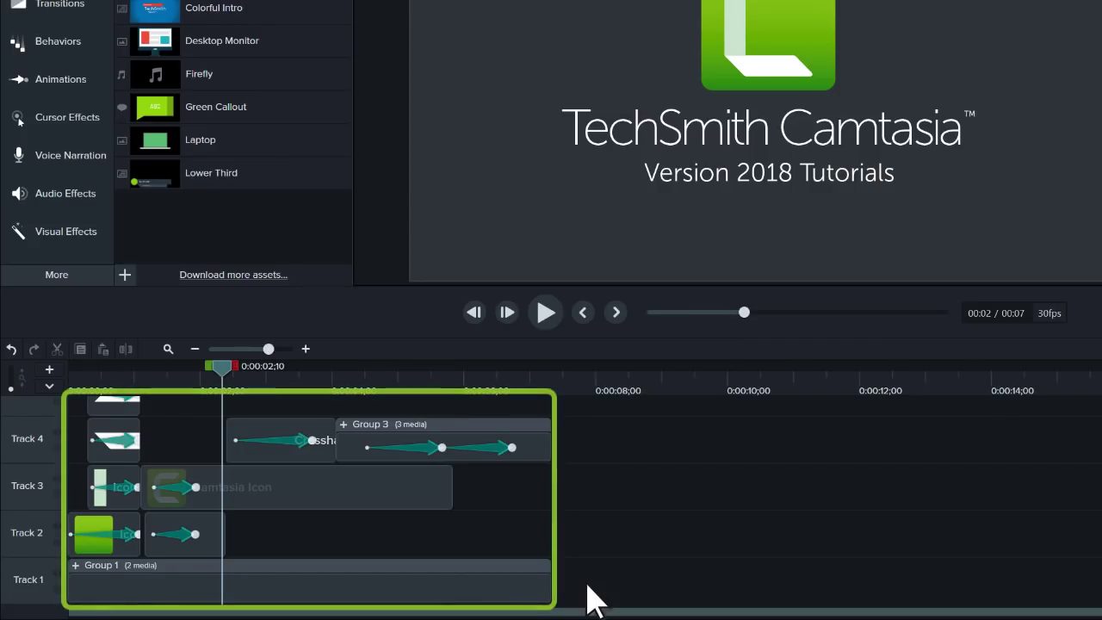
# - Select every timeline clip and save them to the library as 'Tutorial Intro'
pyautogui.moveTo(587, 585); pyautogui.dragTo(131, 411)
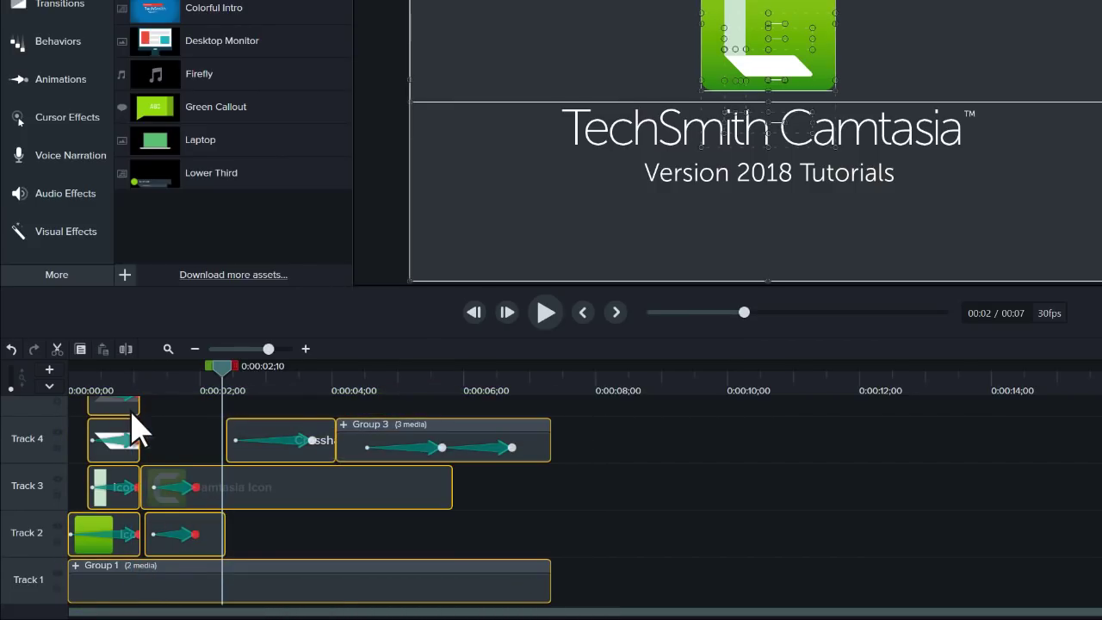
pyautogui.rightClick(132, 412)
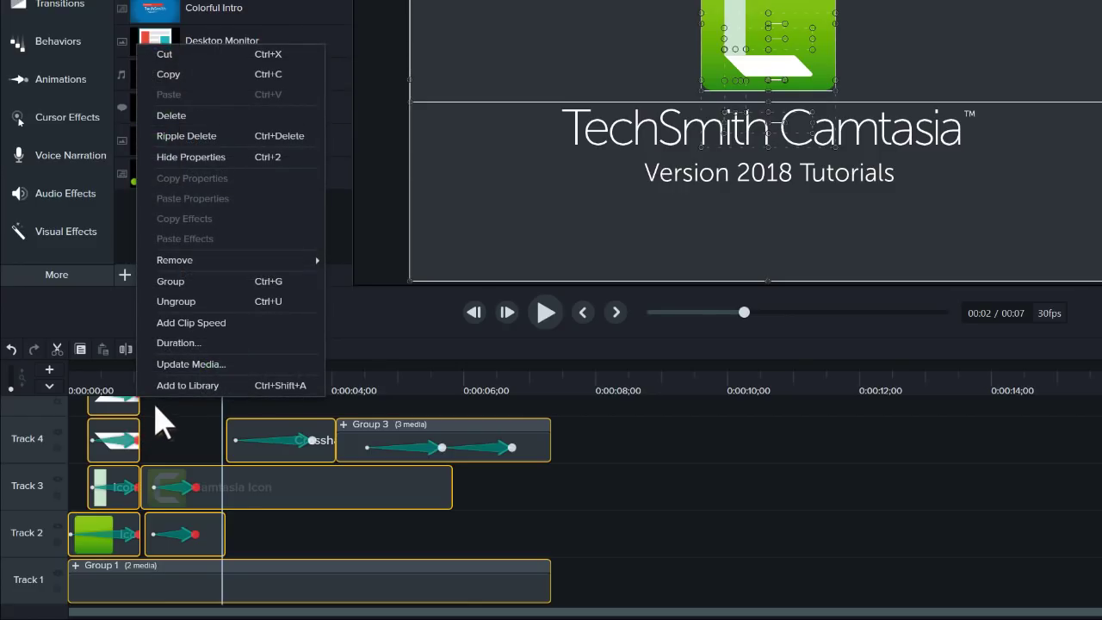
pyautogui.click(202, 389)
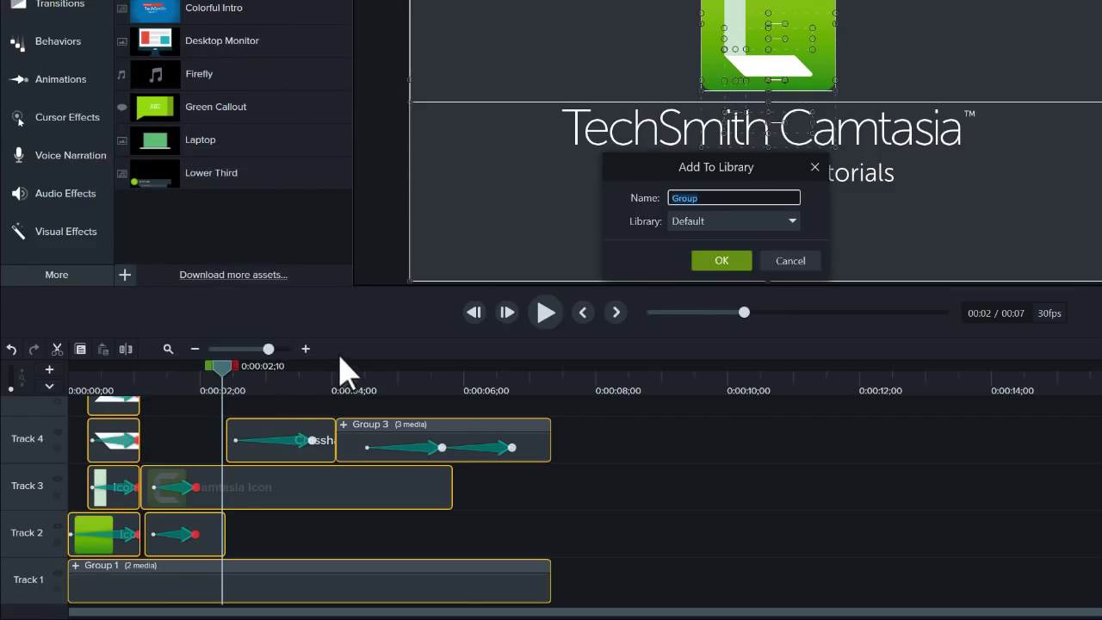
pyautogui.write('Tutorial Intro')
pyautogui.click(721, 260)
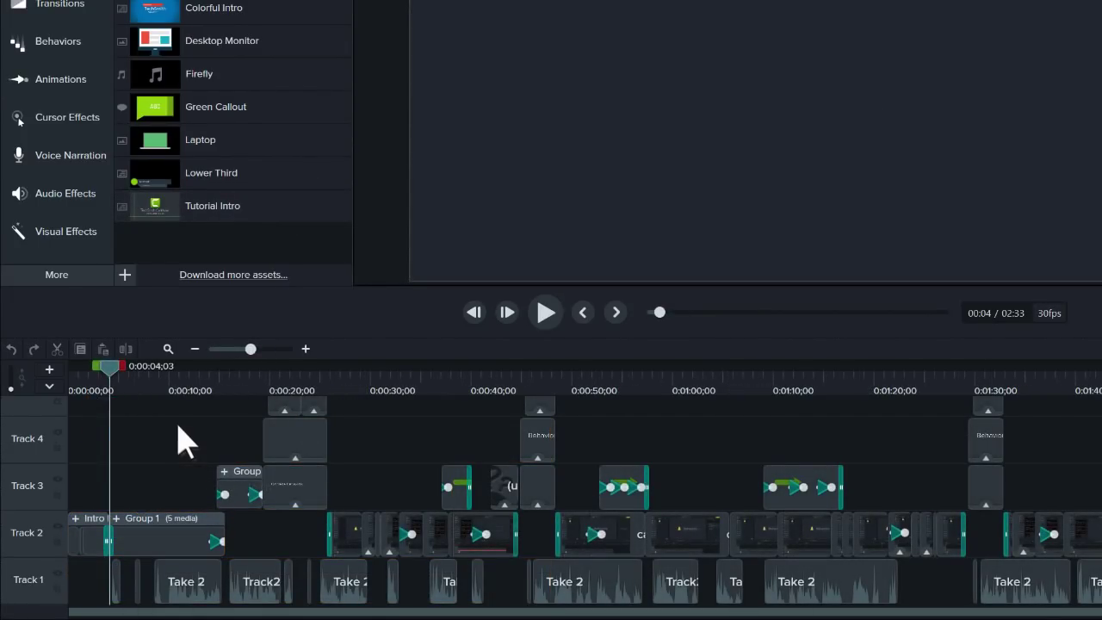
# - Save the 0:04–0:14 timeline selection to the library as 'Starry Night Intro'
pyautogui.moveTo(123, 366); pyautogui.dragTo(231, 367)
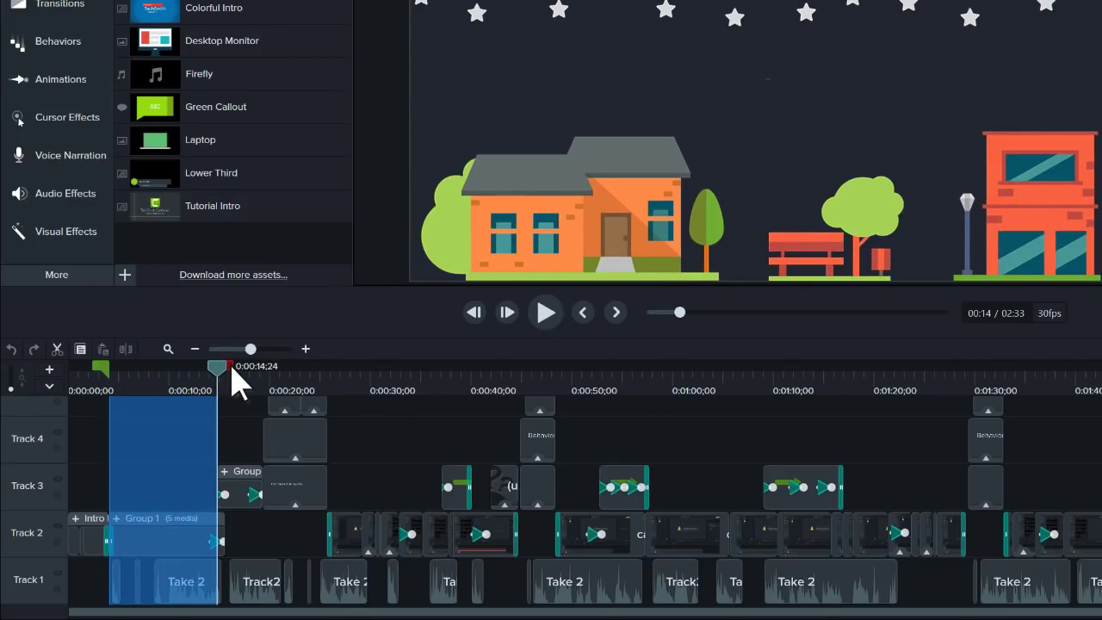
pyautogui.rightClick(157, 434)
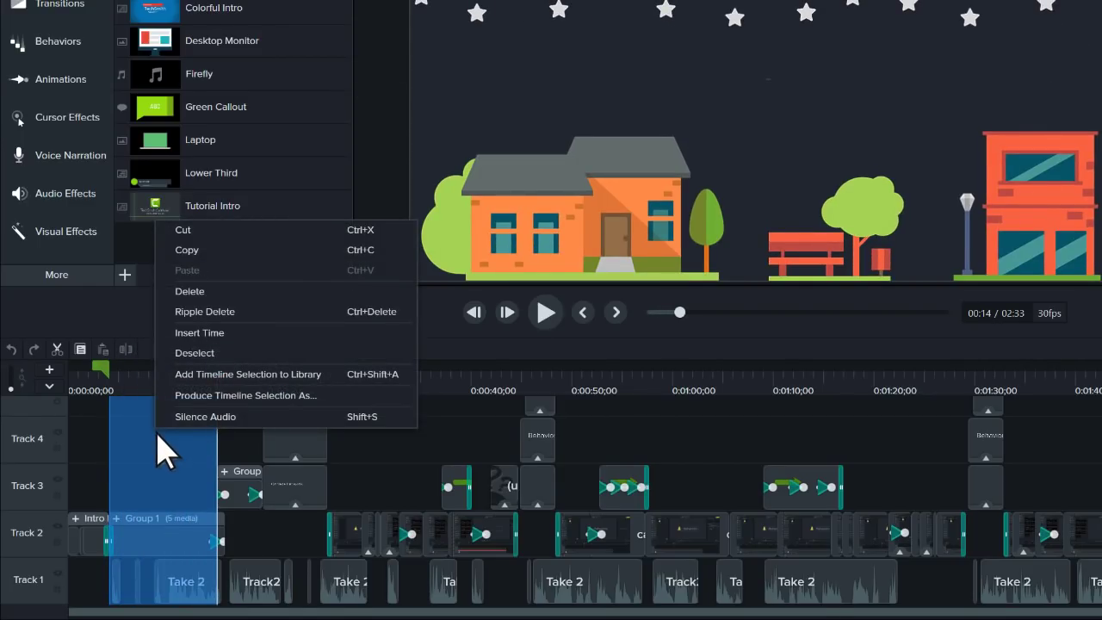
pyautogui.click(243, 378)
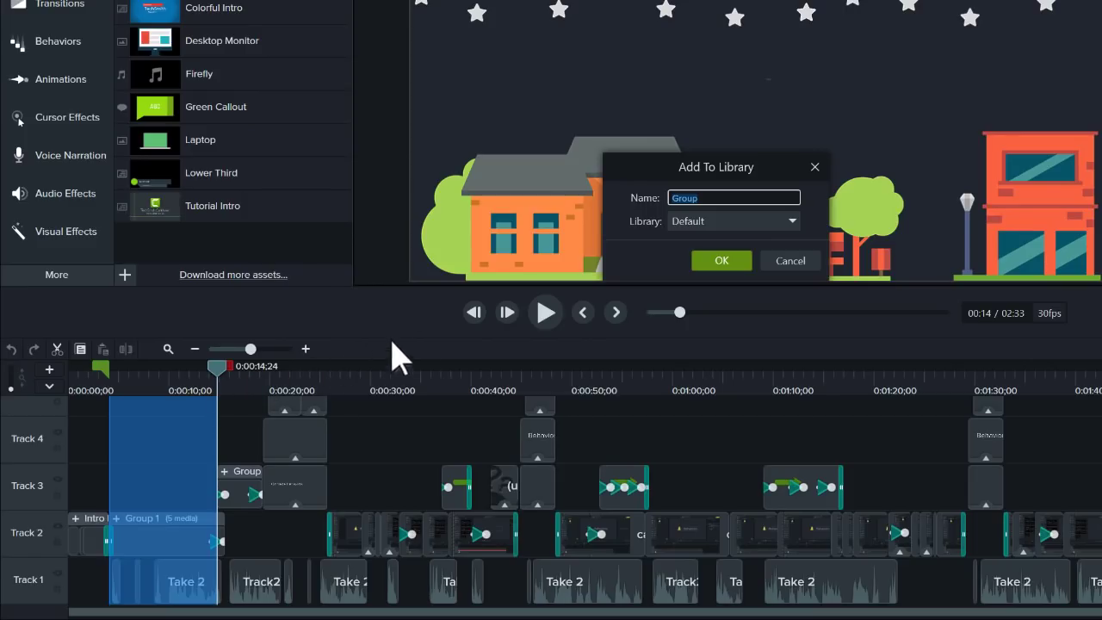
pyautogui.write('Start')
pyautogui.click(721, 261)
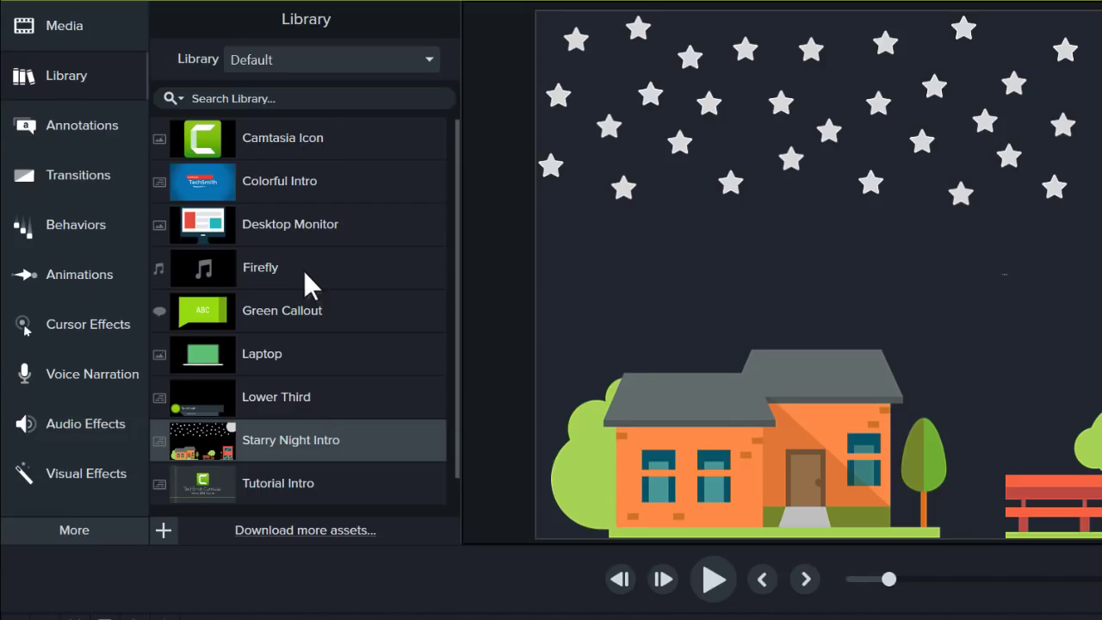
# - Create an 'Intros' library folder and move both intros into it
pyautogui.rightClick(303, 269)
pyautogui.click(417, 381)
pyautogui.write('In')
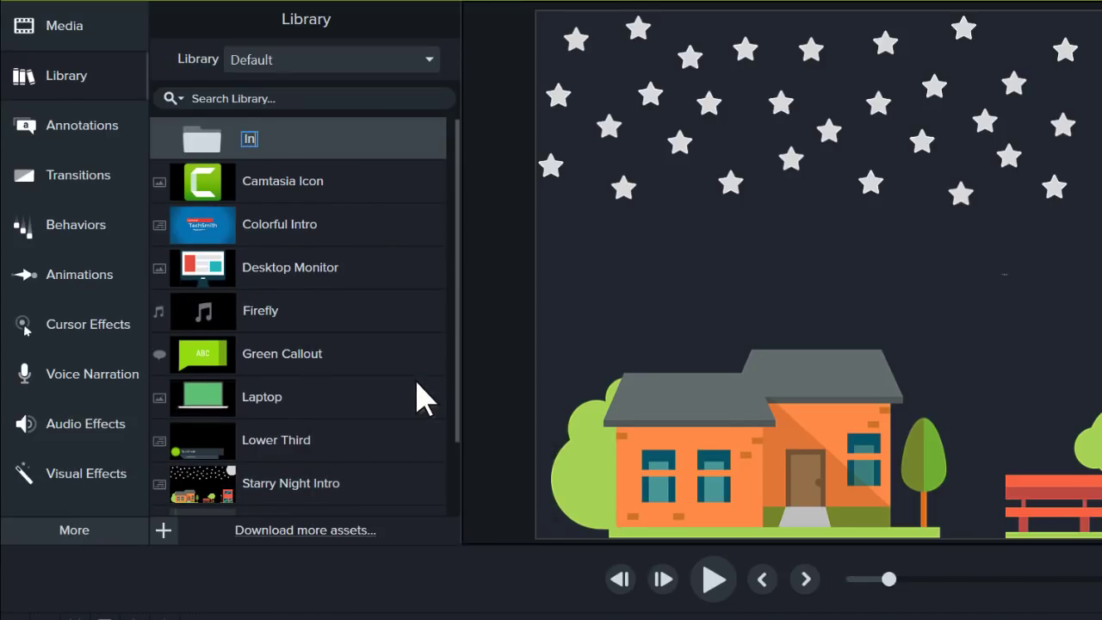
pyautogui.write('tros')
pyautogui.press('Return')
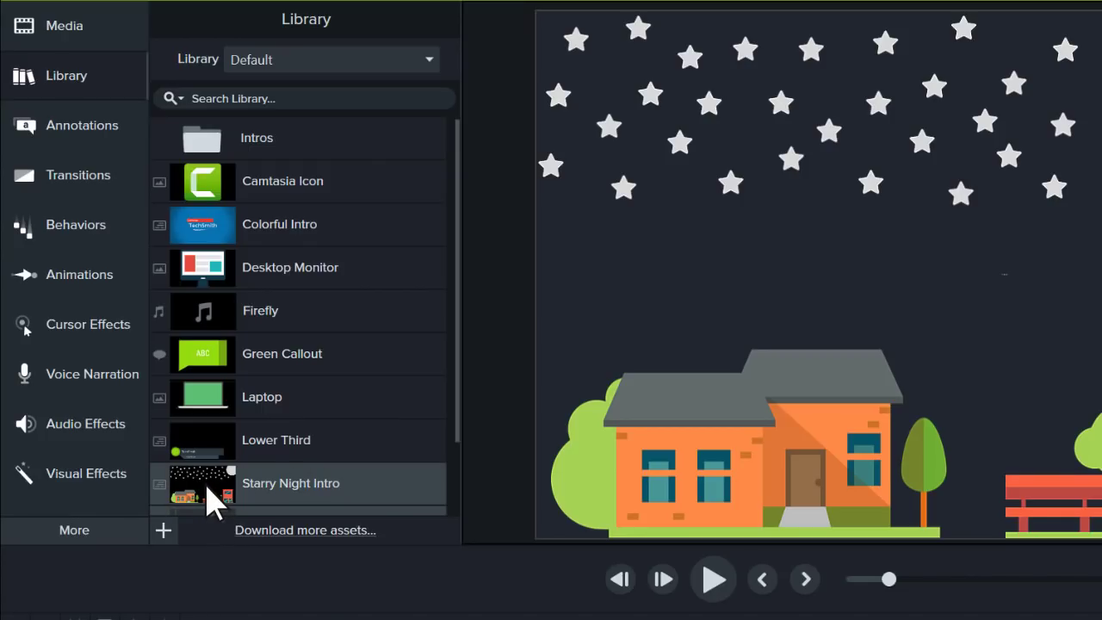
pyautogui.moveTo(206, 487); pyautogui.dragTo(206, 140)
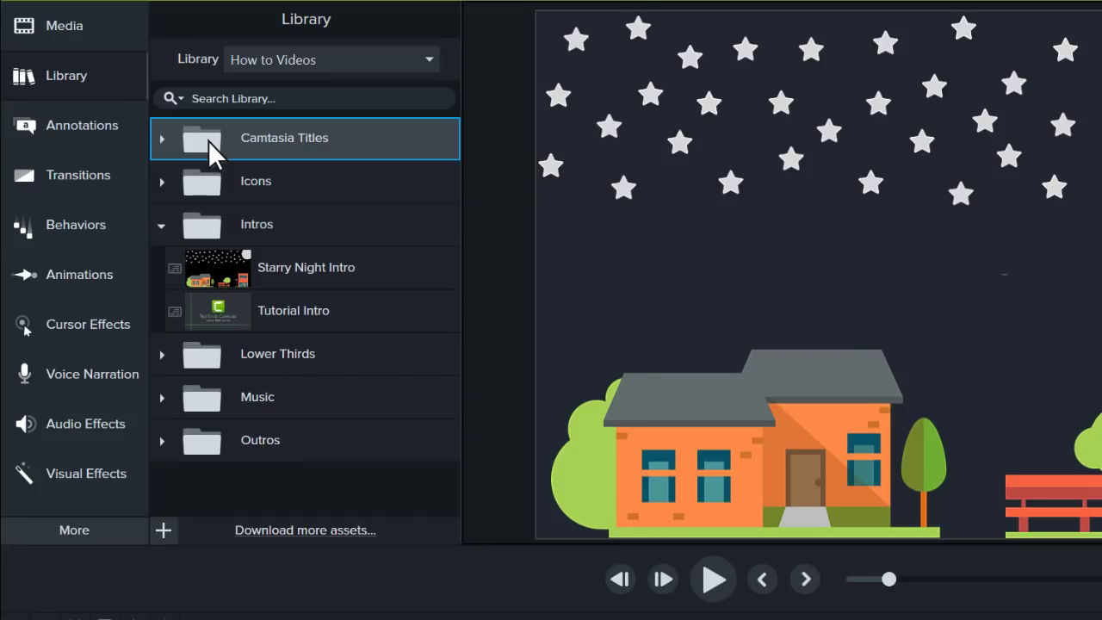
# - Move the Camtasia Titles folder into Lower Thirds and collapse Lower Thirds
pyautogui.moveTo(209, 142); pyautogui.dragTo(208, 356)
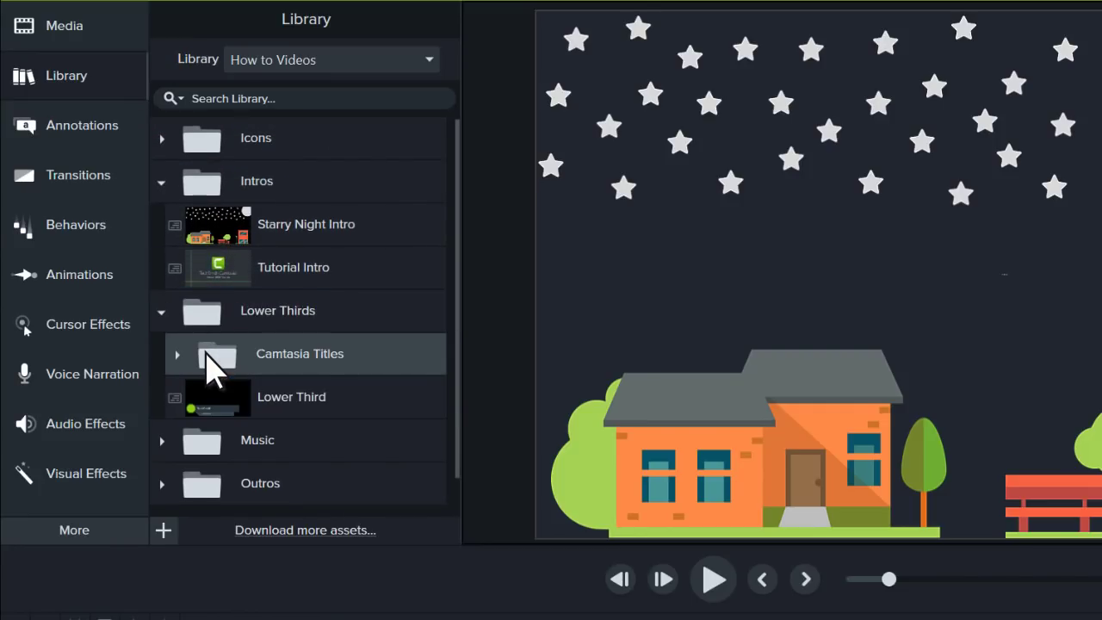
pyautogui.click(162, 311)
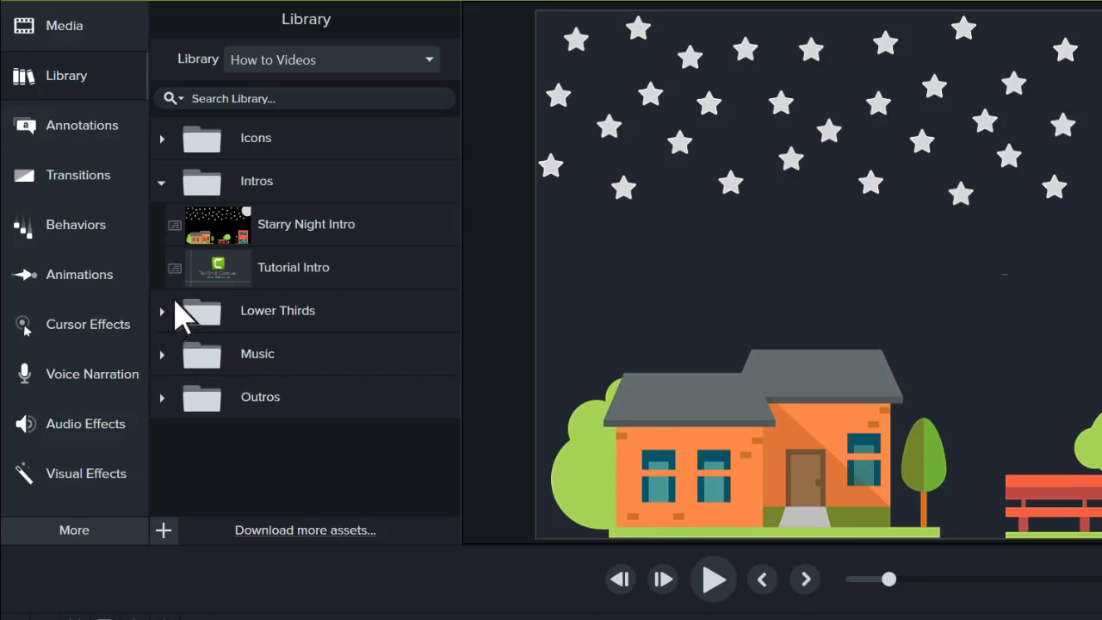
pyautogui.click(349, 77)
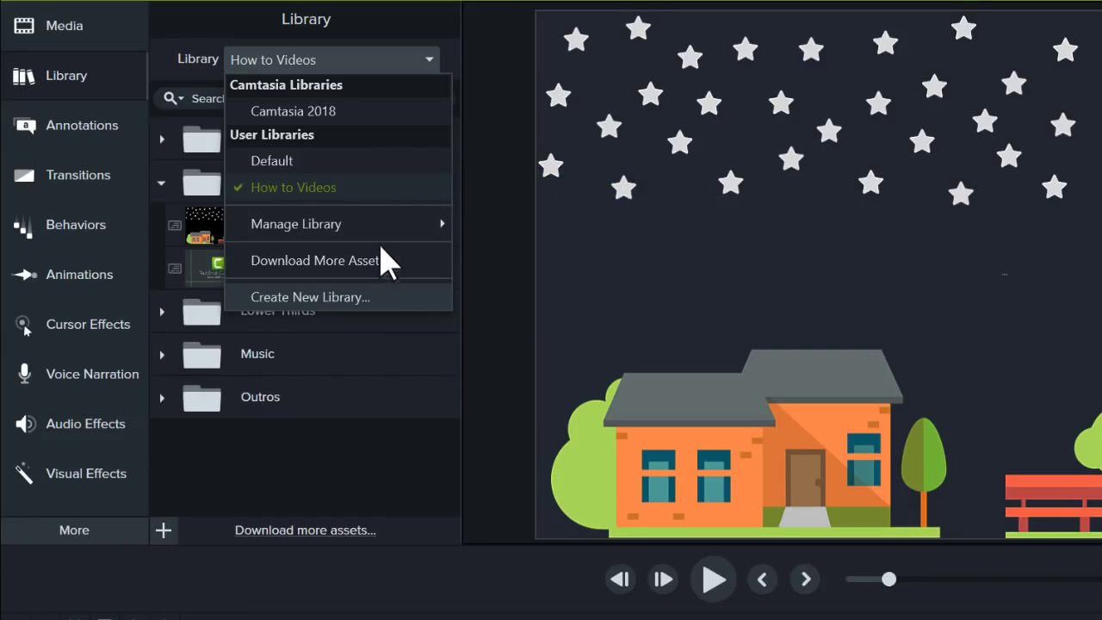
pyautogui.moveTo(336, 224)
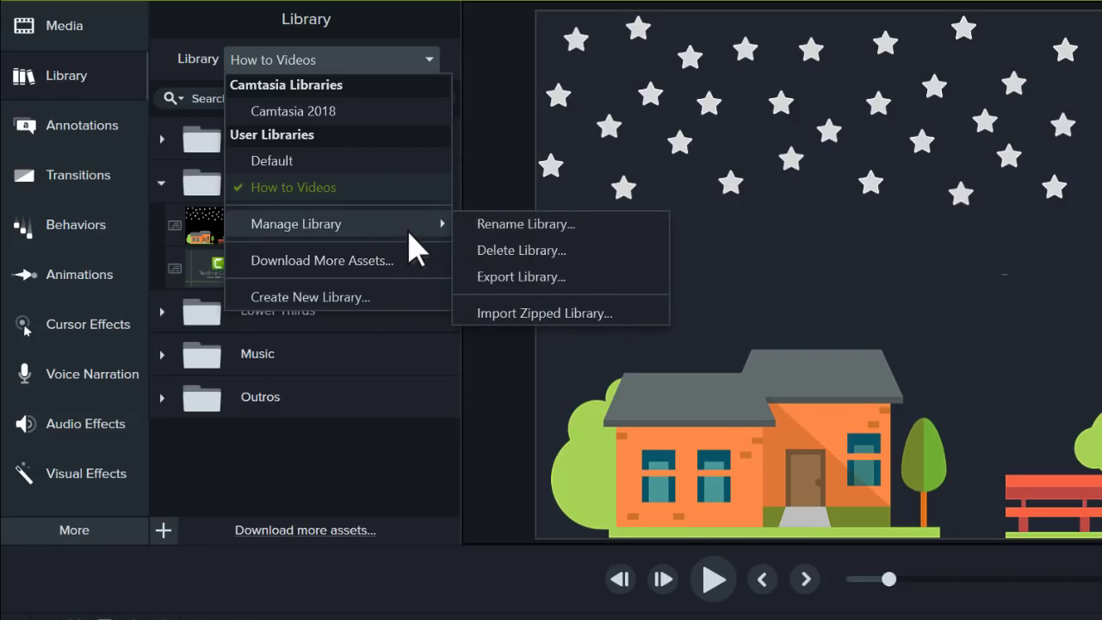
# - Export the library as 'How to Videos' .libzip into the Desktop's Now folder
pyautogui.click(577, 284)
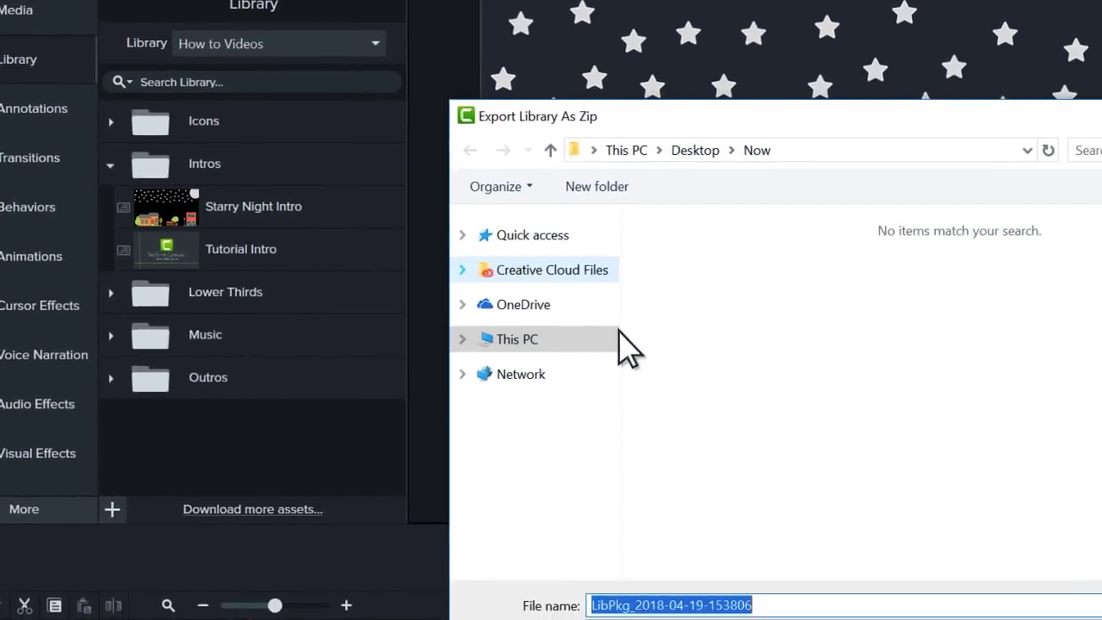
pyautogui.write('How to Videos')
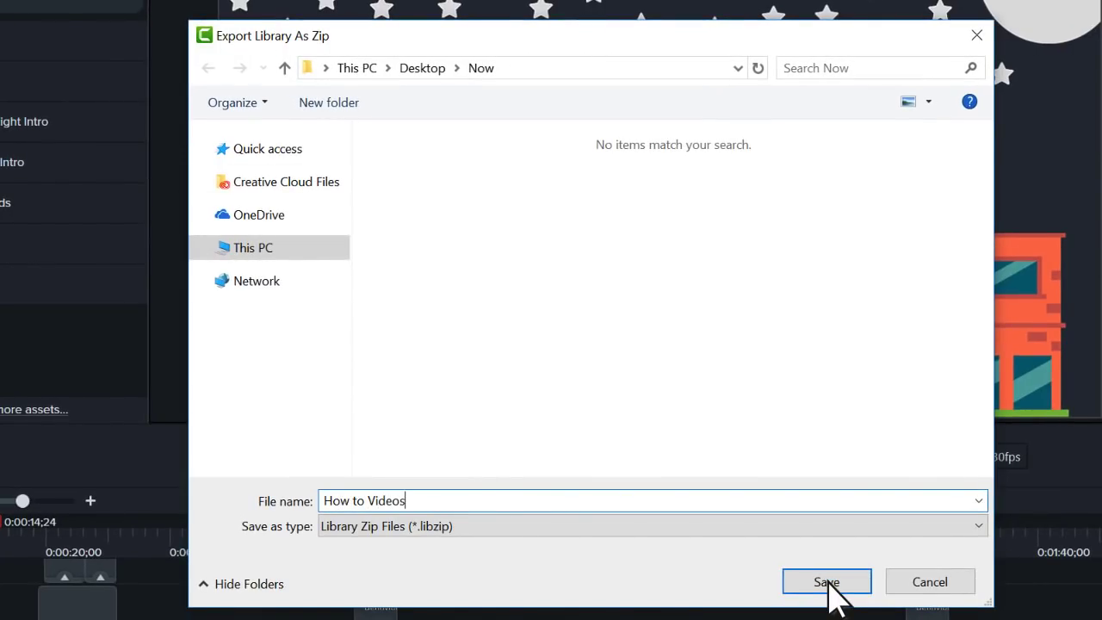
pyautogui.click(826, 581)
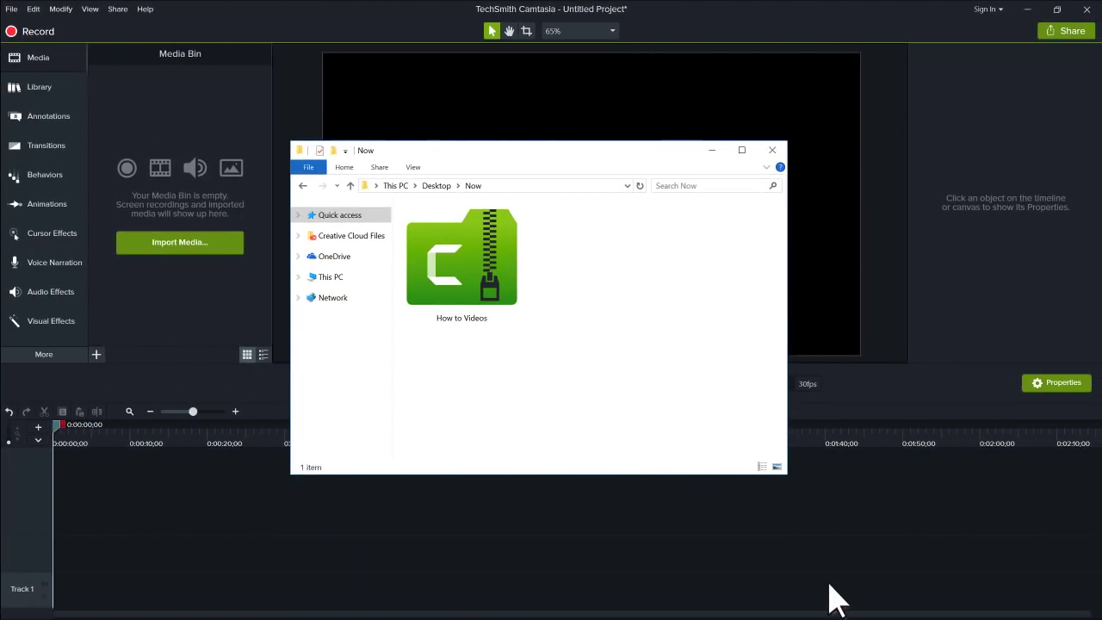
# - Import the How to Videos .libzip into Camtasia and expand its Intros folder
pyautogui.doubleClick(462, 268)
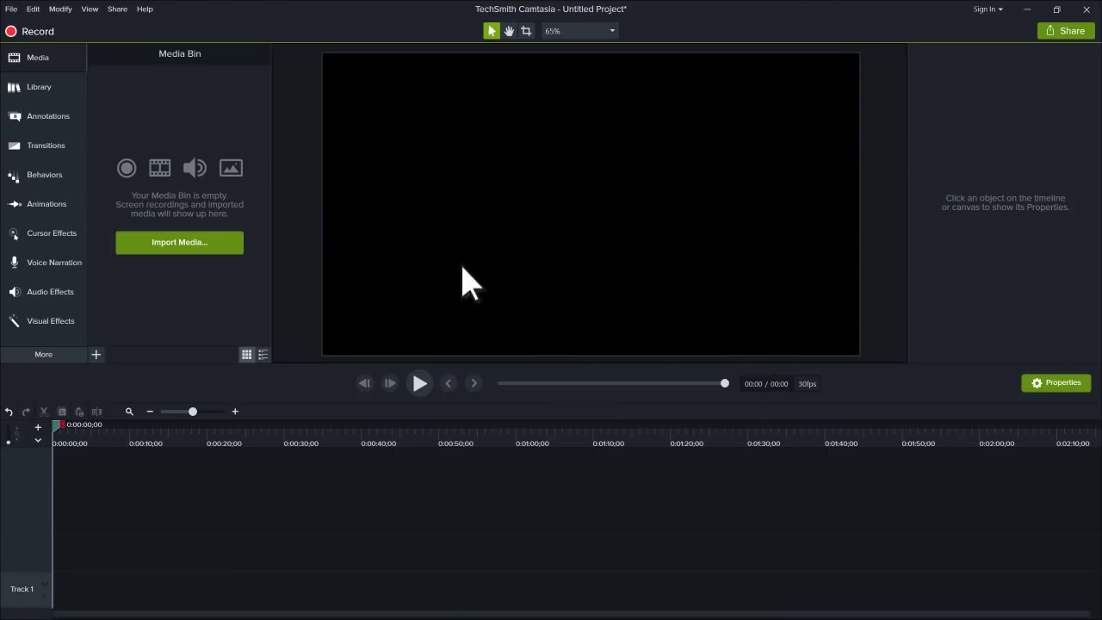
pyautogui.click(557, 337)
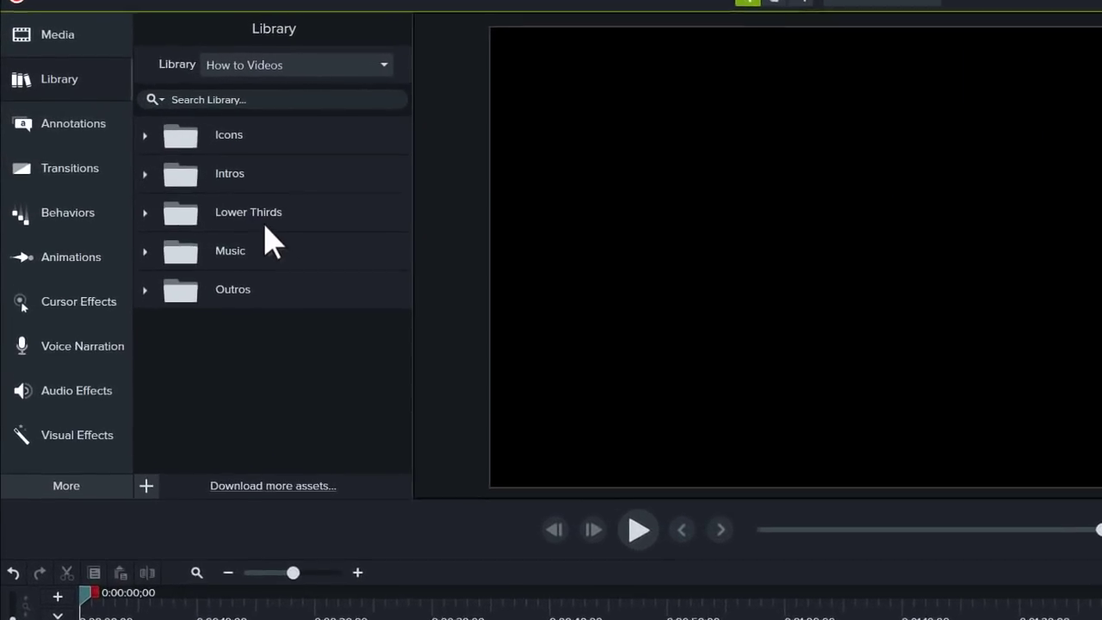
pyautogui.click(146, 174)
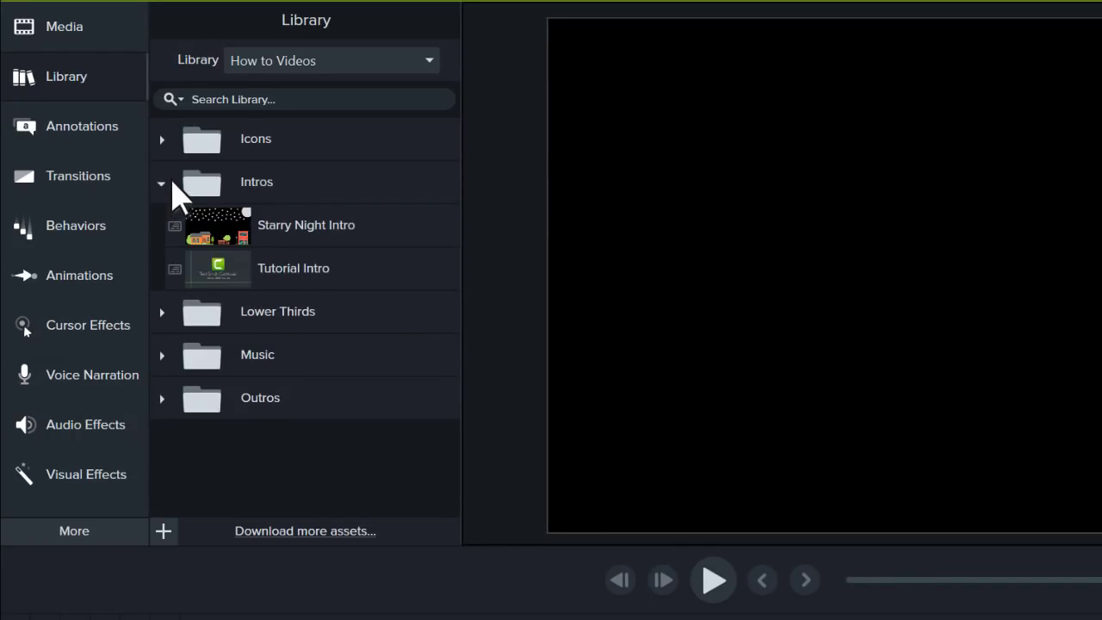
pyautogui.click(329, 61)
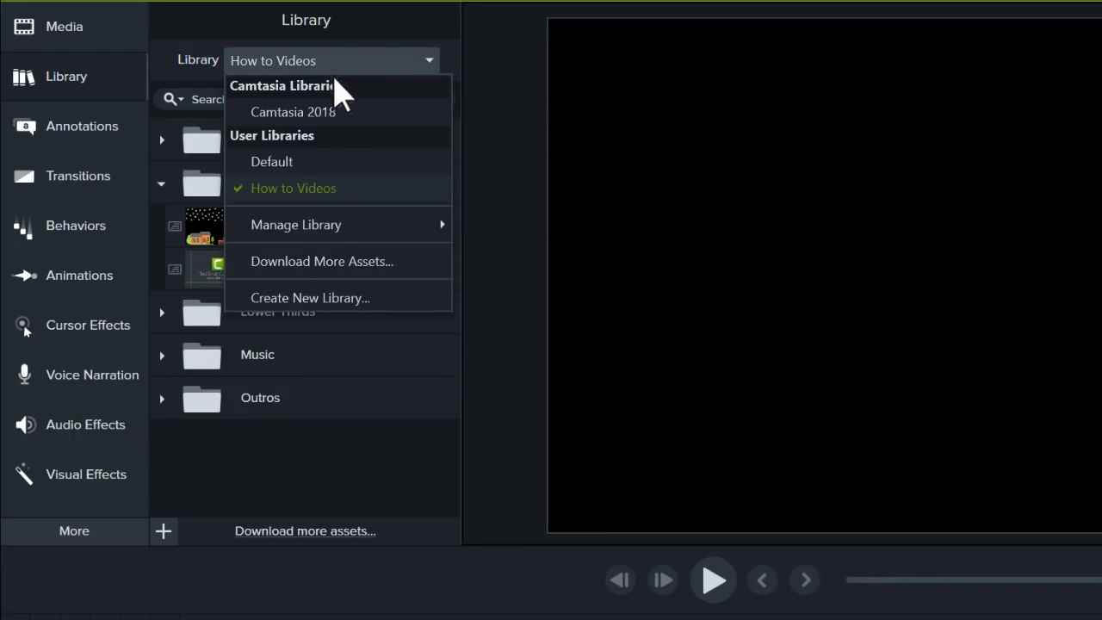
pyautogui.moveTo(297, 225)
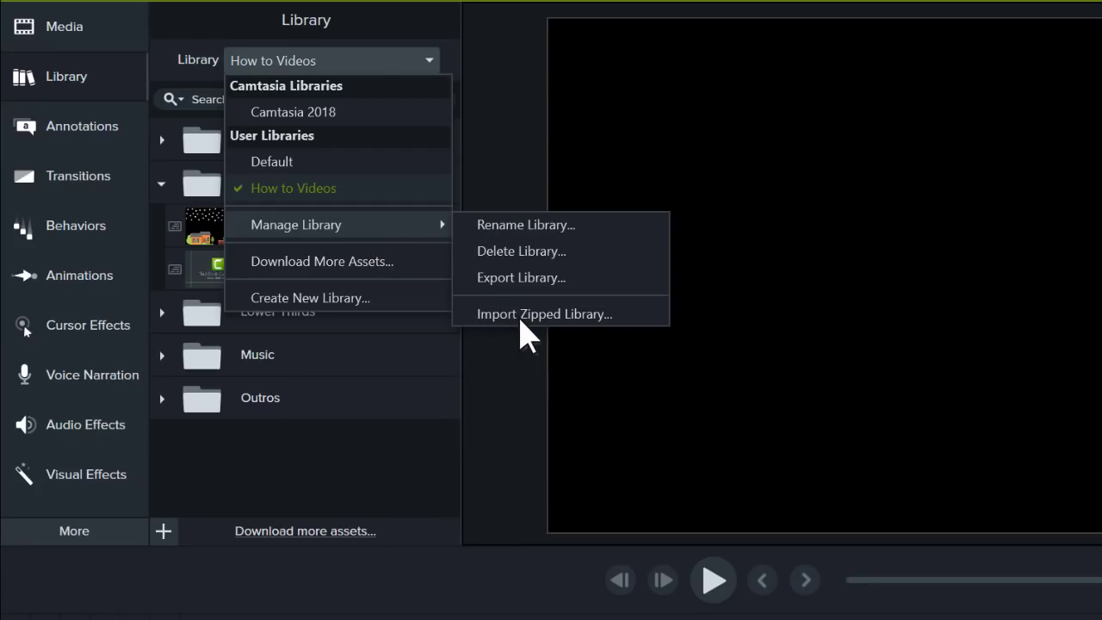
pyautogui.press('Escape')
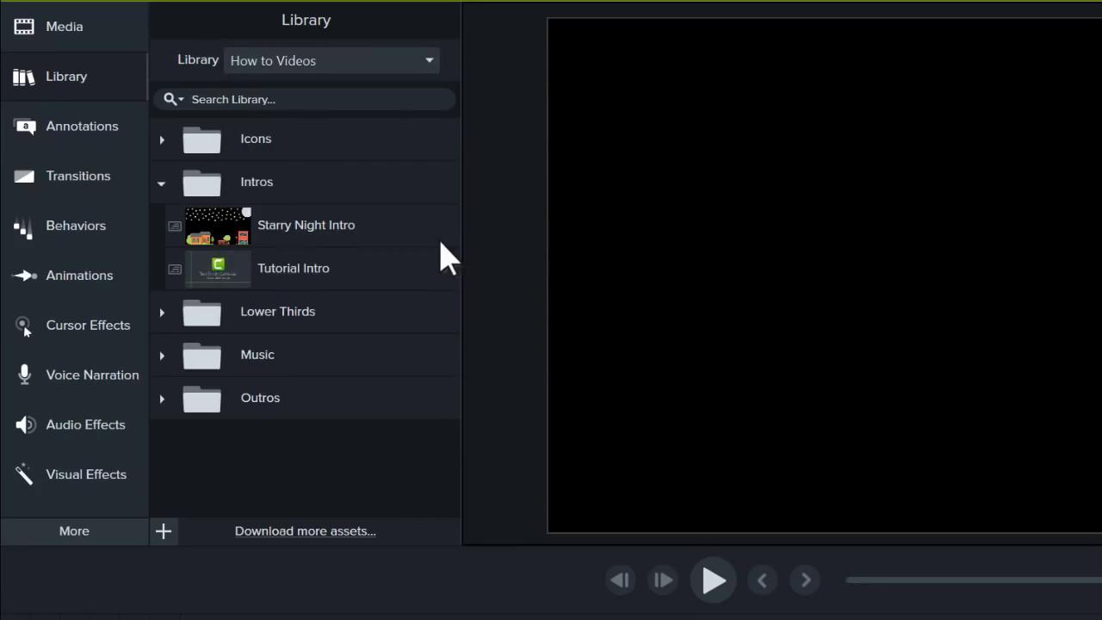
# - Search all libraries for 'laptop'
pyautogui.click(297, 101)
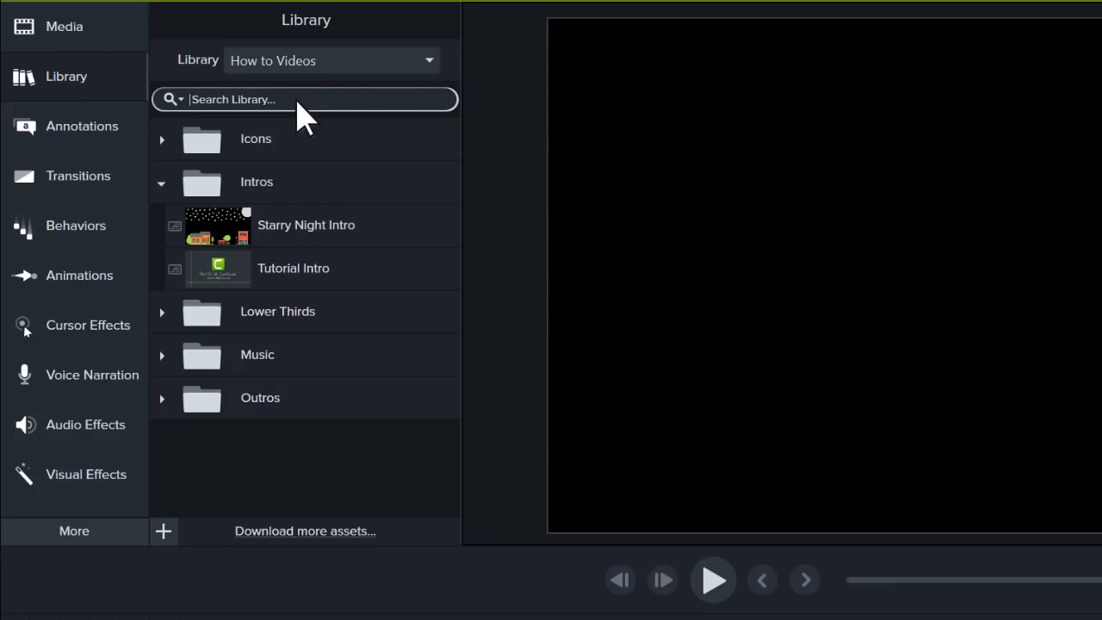
pyautogui.write('laptop')
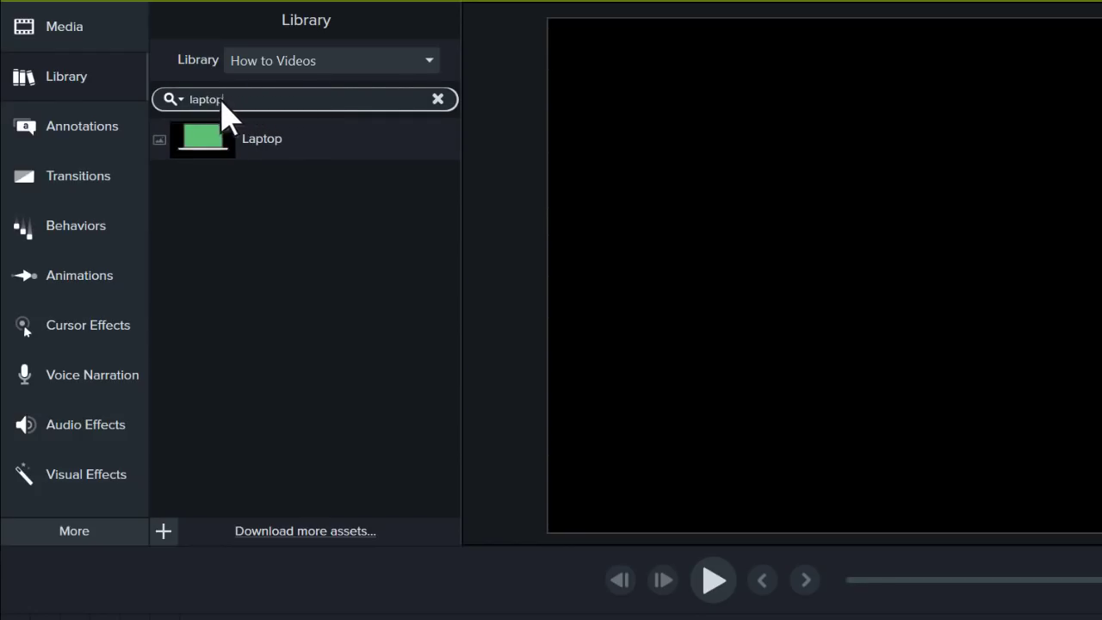
pyautogui.click(172, 99)
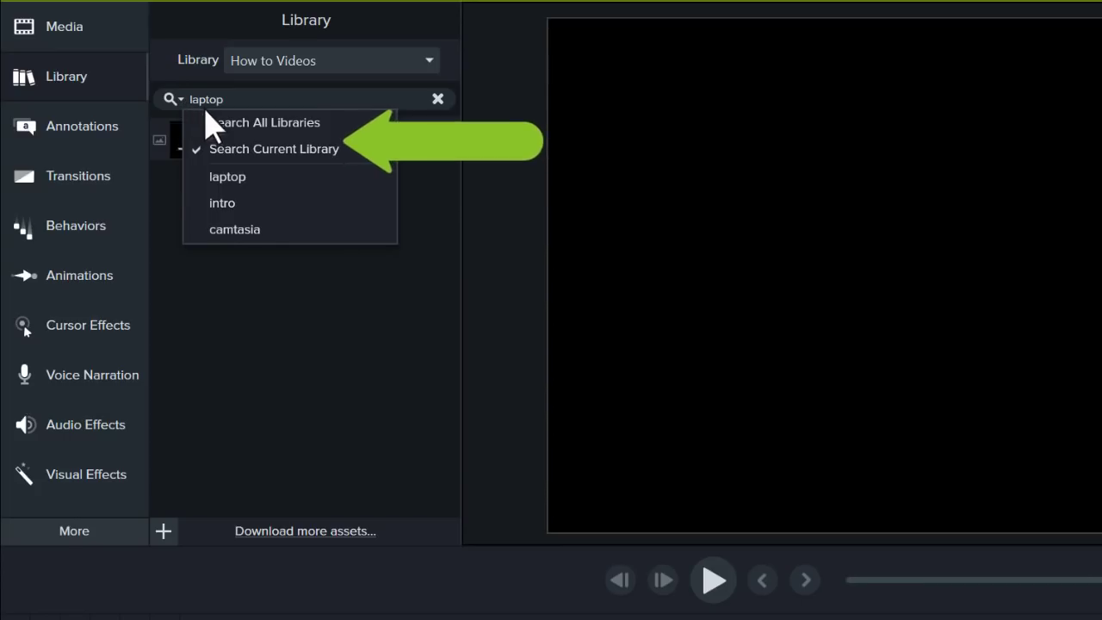
pyautogui.click(258, 122)
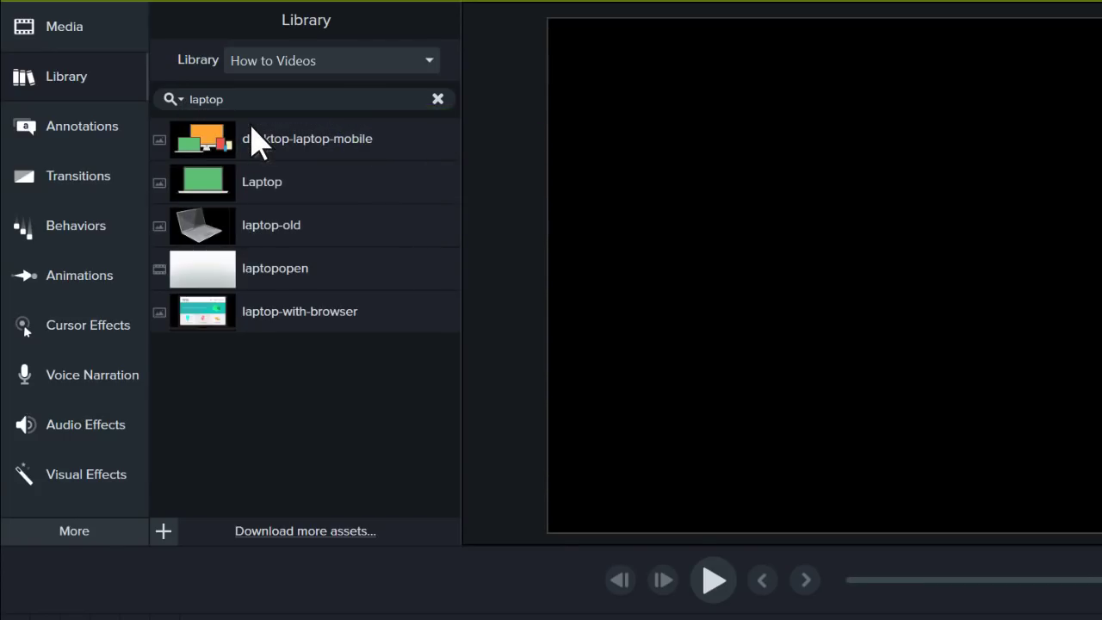
# - Add the linewipe intro from the Camtasia 2018 library's Intros folder to Track 1
pyautogui.click(336, 65)
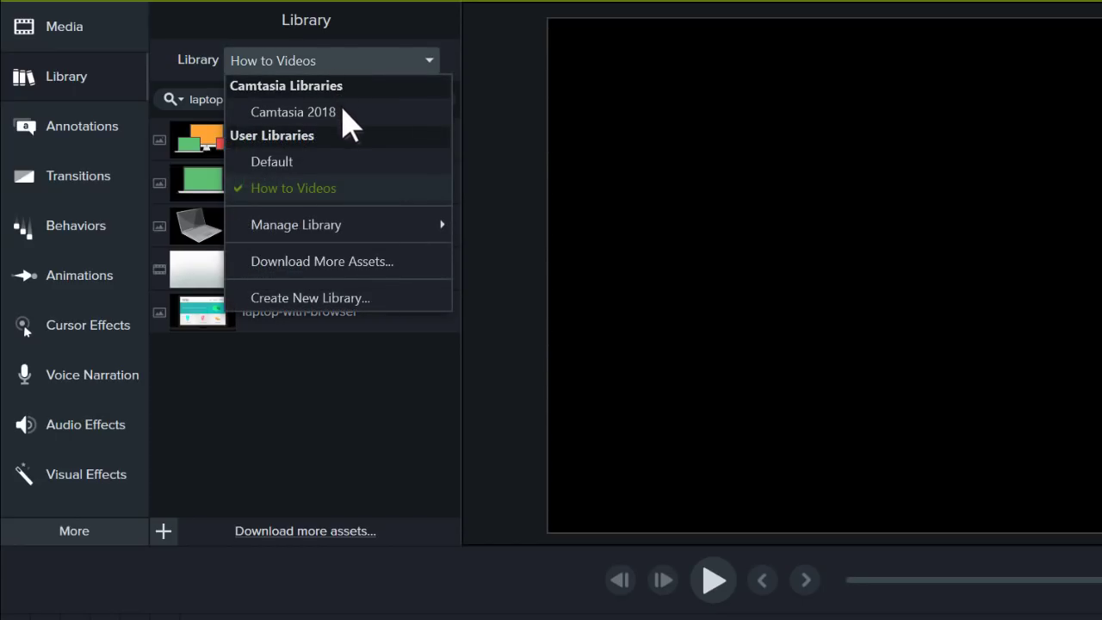
pyautogui.click(343, 114)
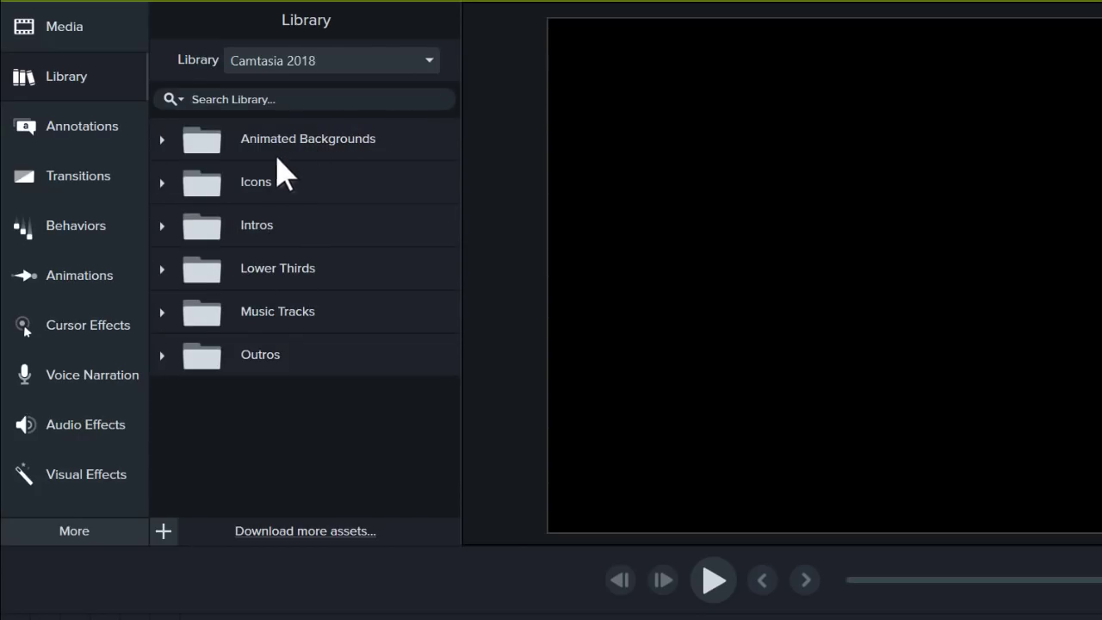
pyautogui.click(162, 225)
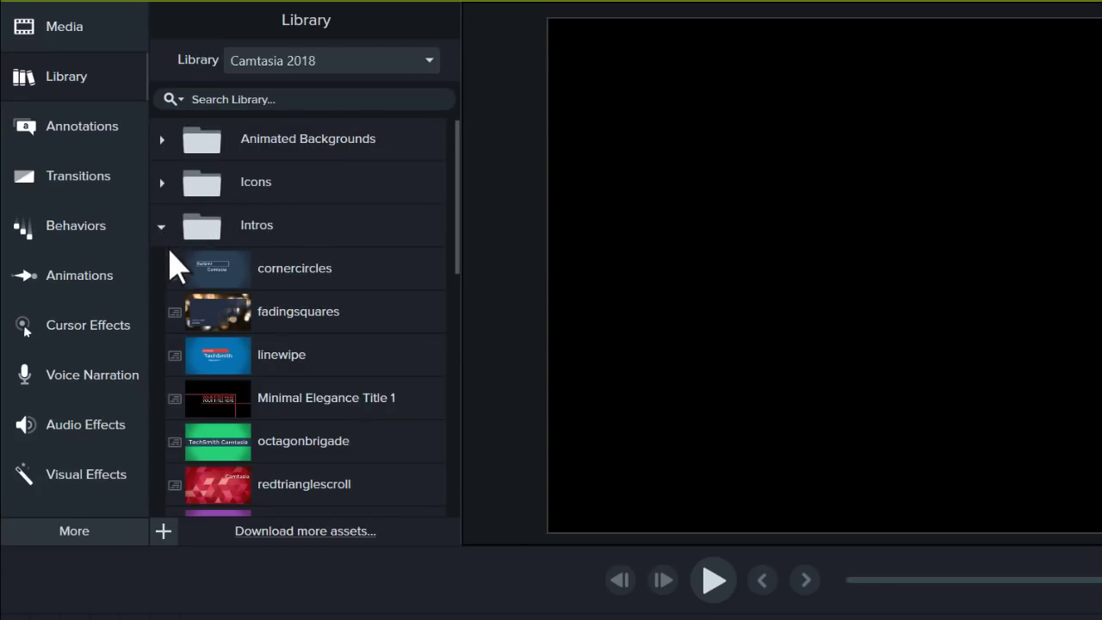
pyautogui.moveTo(200, 360); pyautogui.dragTo(74, 601)
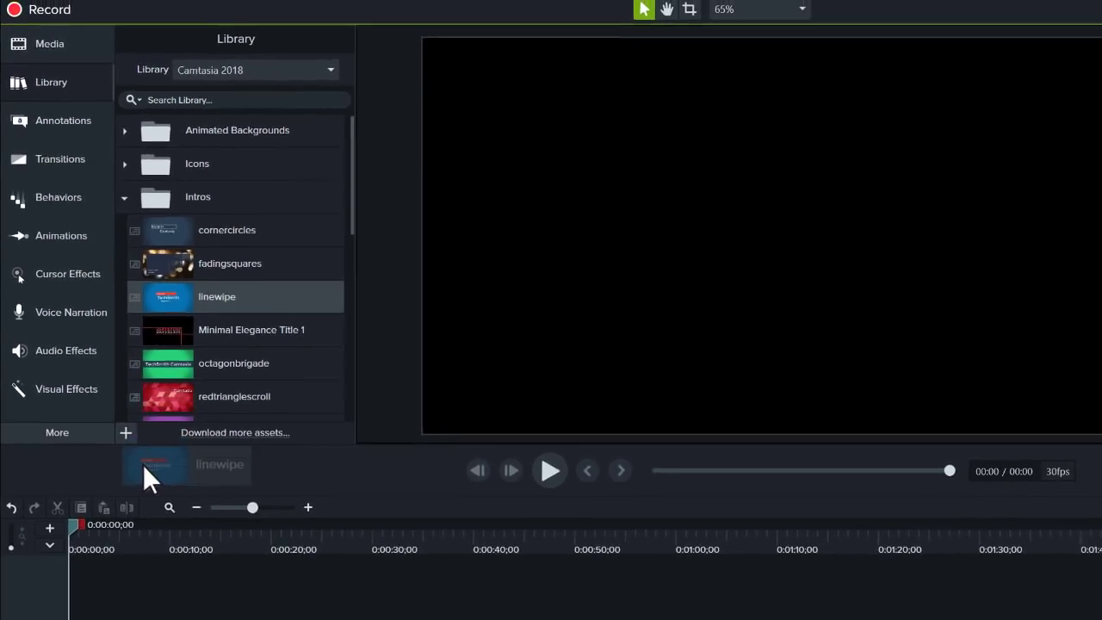
# - Preview the linewipe intro and change its Color 2 background to dark grey
pyautogui.press('space')
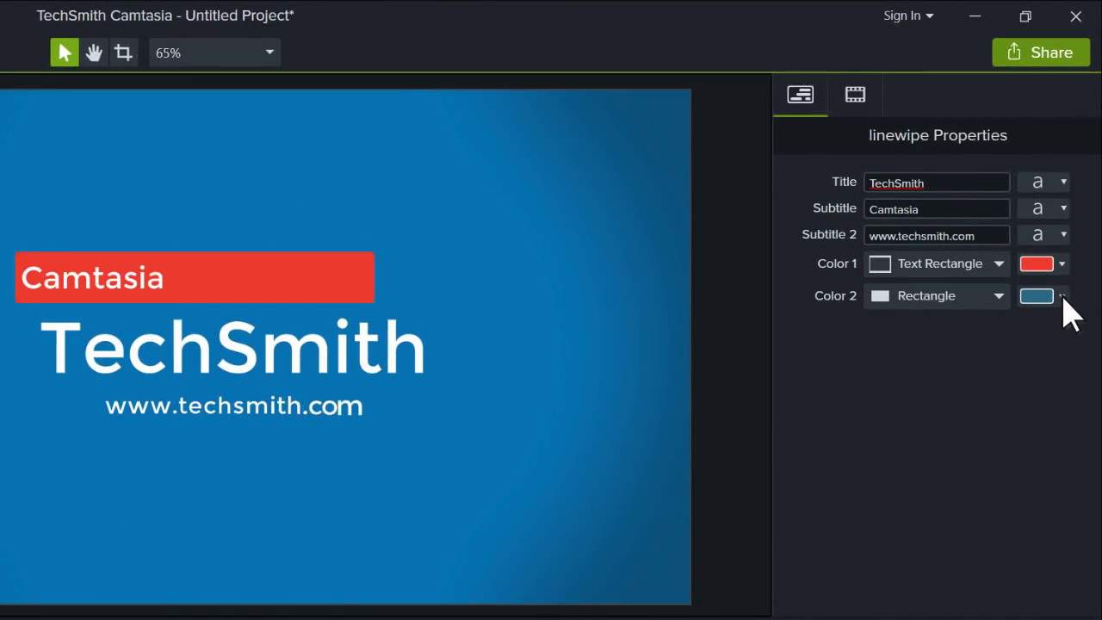
pyautogui.click(1063, 297)
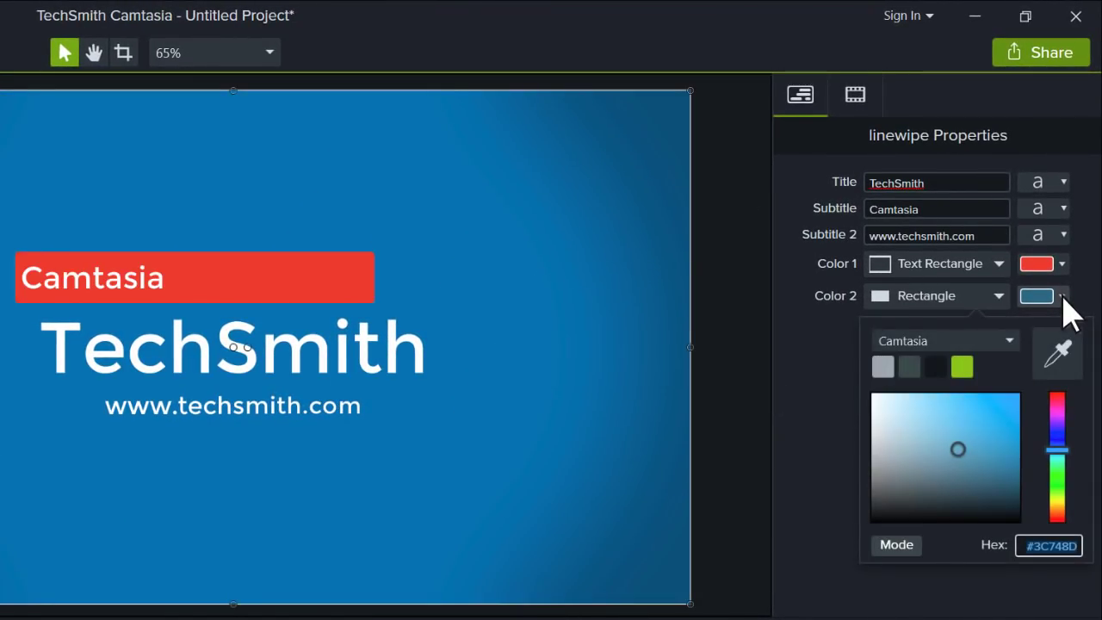
pyautogui.click(909, 367)
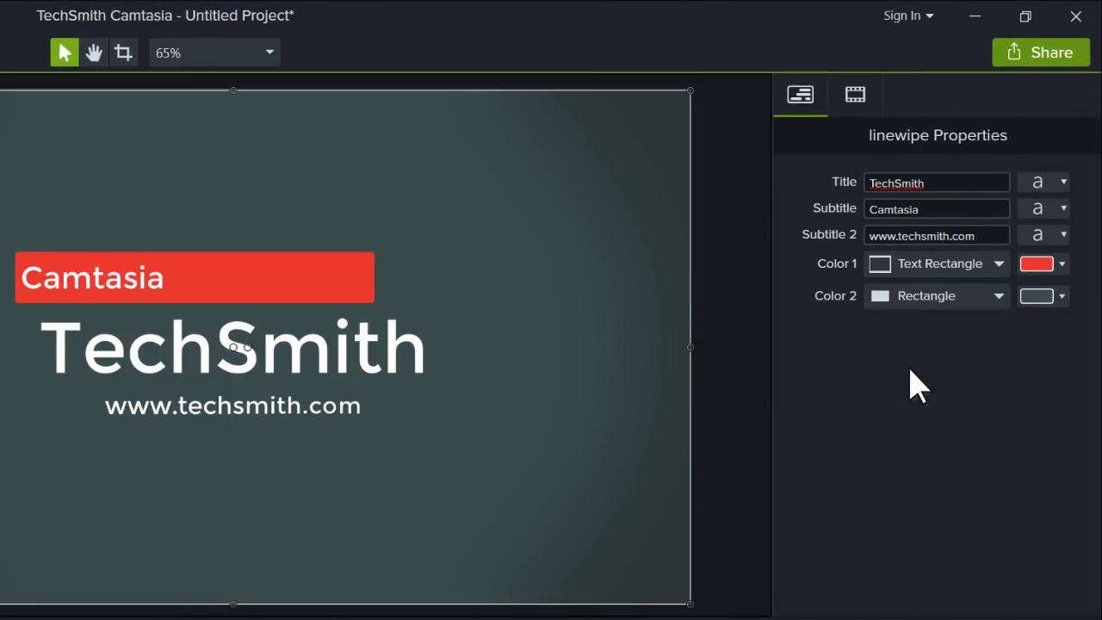